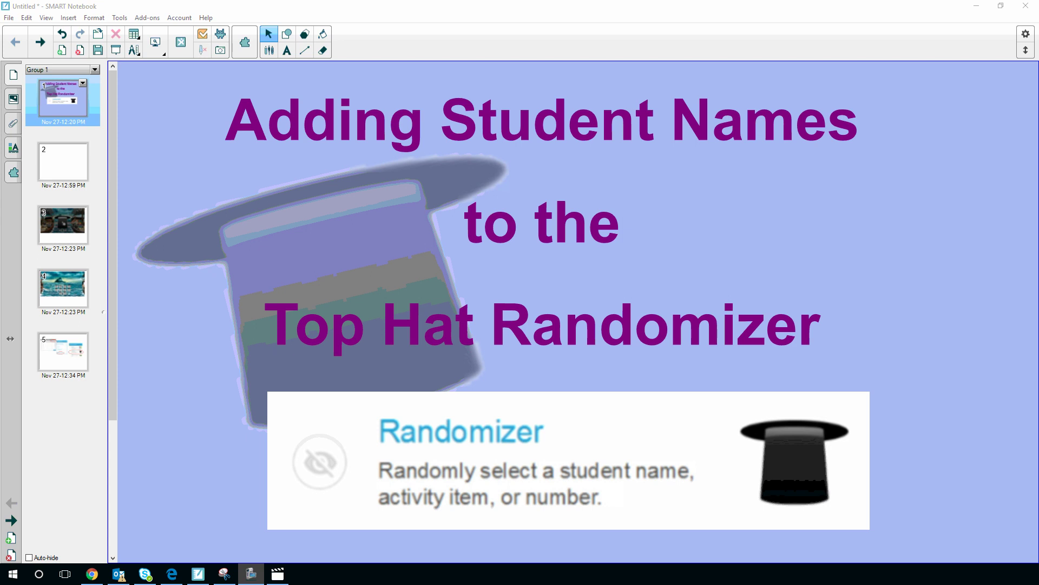
Step: On blank page 2, start a SMART lab Shout It Out! activity
{"action": "left_click", "coordinate": [72, 168]}
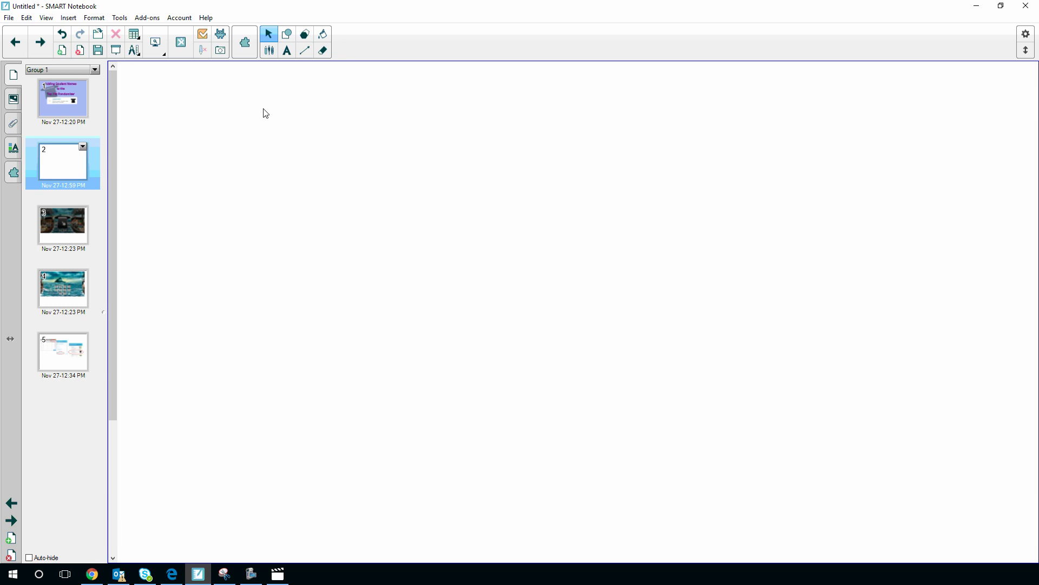
{"action": "left_click", "coordinate": [221, 35]}
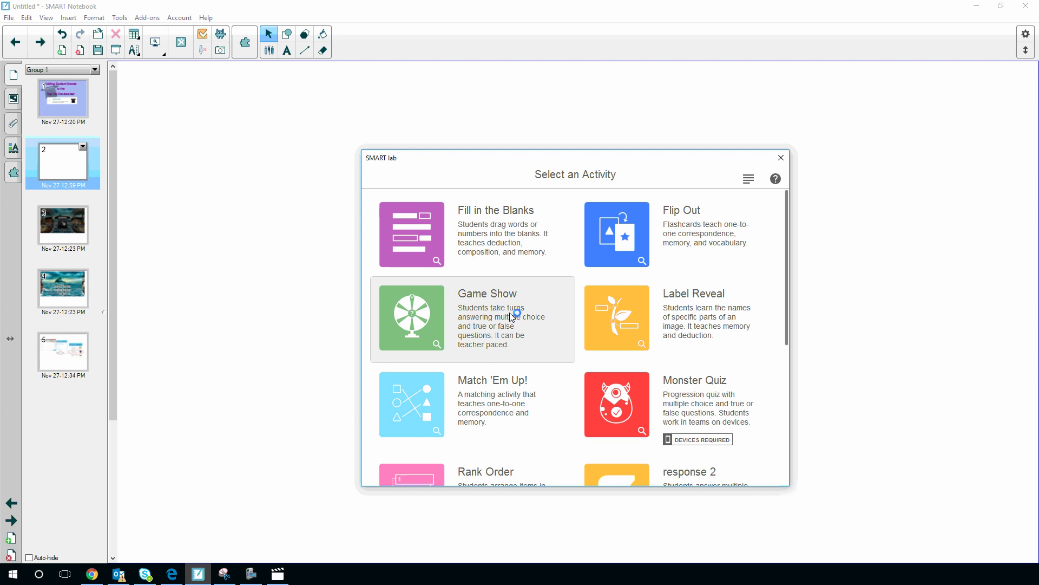
{"action": "scroll", "coordinate": [668, 284], "scroll_direction": "down", "scroll_amount": 5}
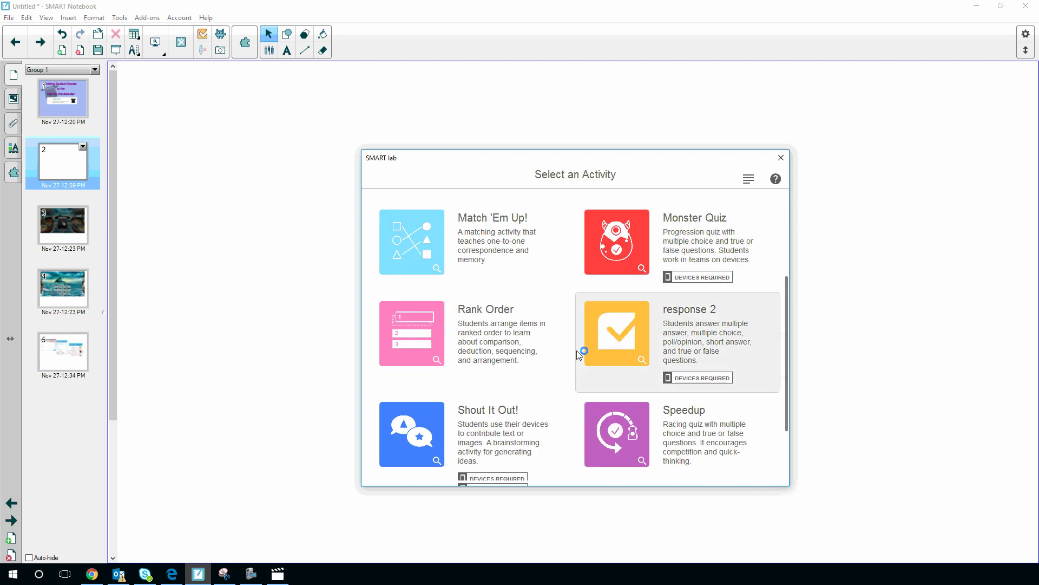
{"action": "left_click", "coordinate": [470, 370]}
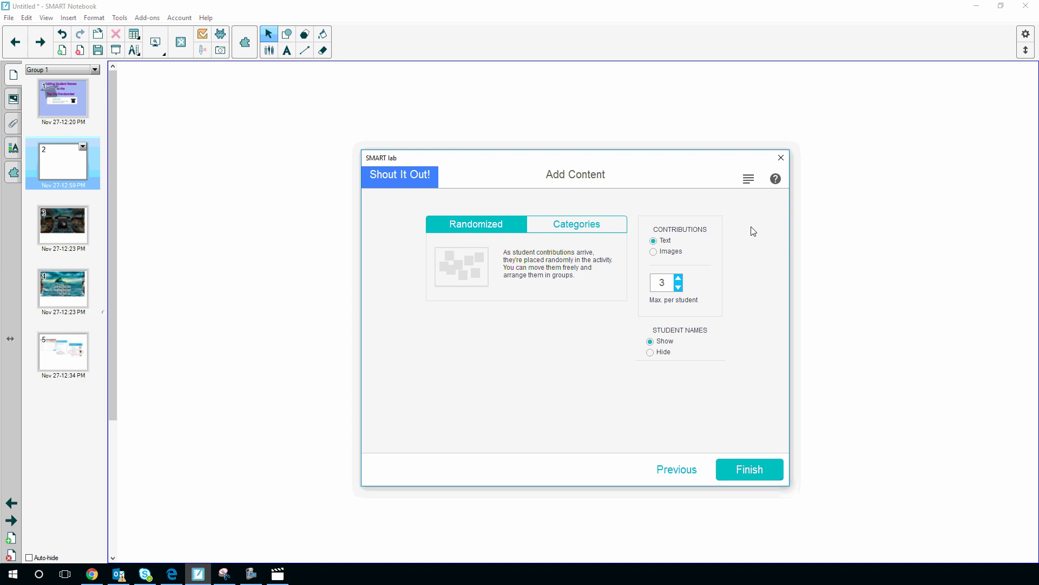
Step: In Manage Content, create a new student list titled Class Smart B
{"action": "left_click", "coordinate": [749, 185]}
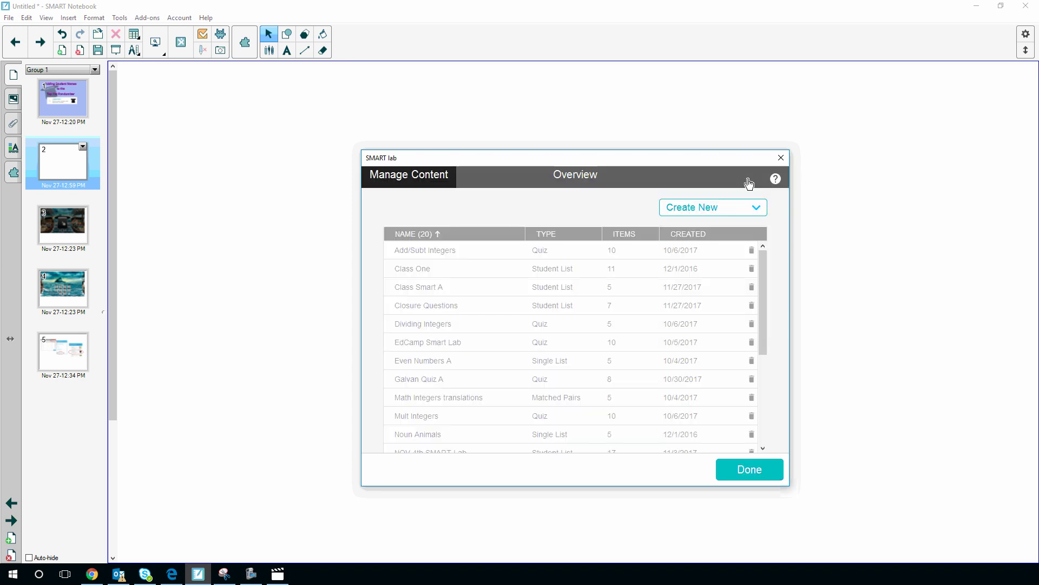
{"action": "left_click", "coordinate": [757, 211]}
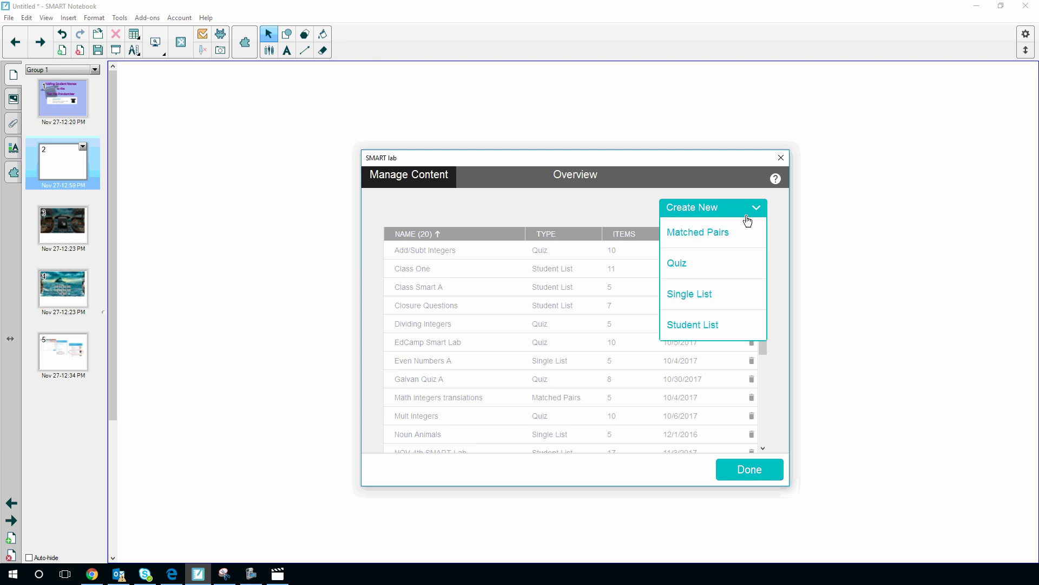
{"action": "left_click", "coordinate": [738, 326]}
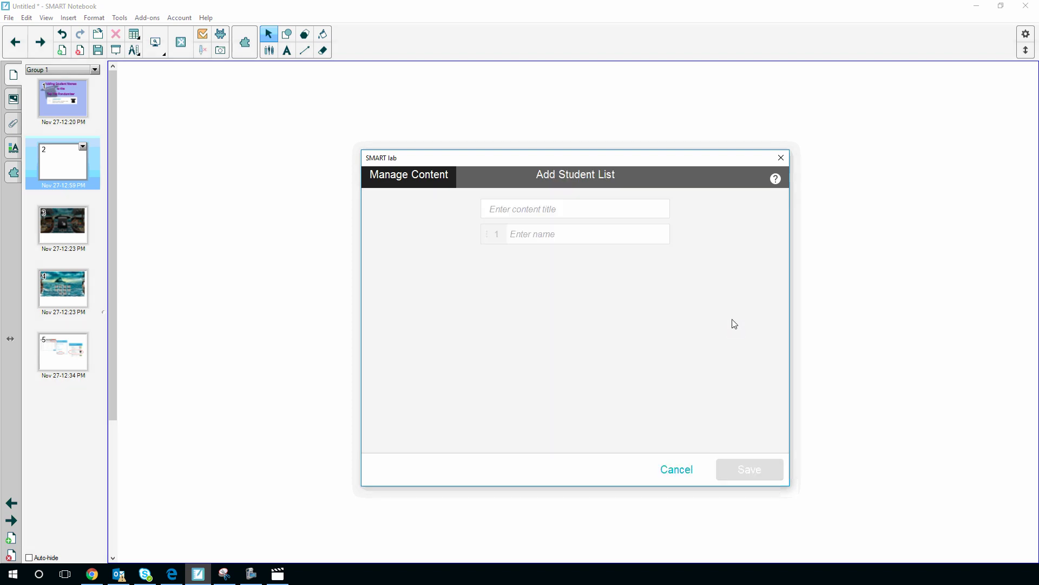
{"action": "left_click", "coordinate": [639, 209]}
{"action": "type", "text": "S"}
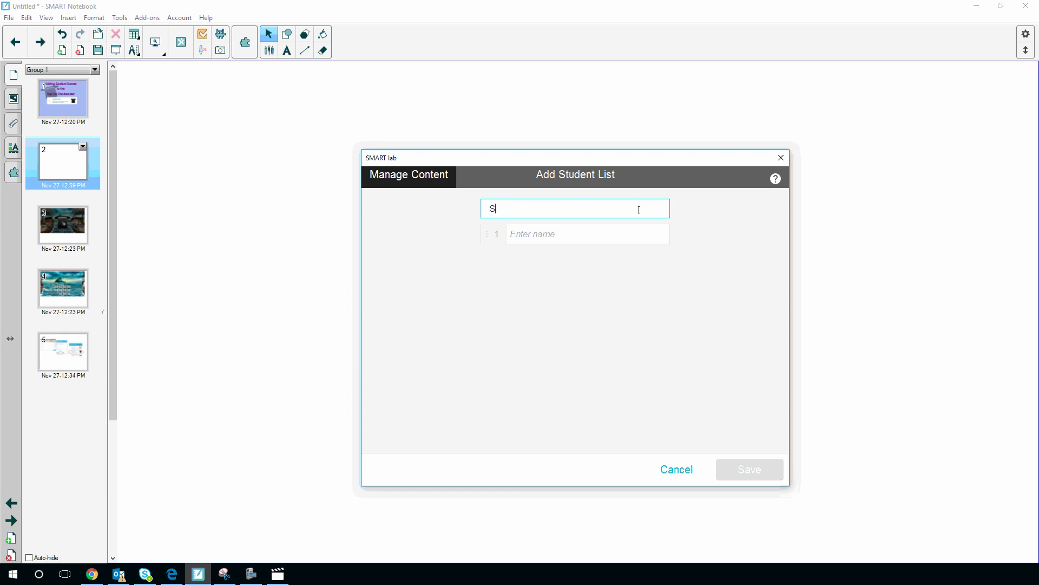
{"action": "key", "text": "BackSpace"}
{"action": "type", "text": "Class Smart B"}
Step: Enter three student names into the list and save it
{"action": "left_click", "coordinate": [539, 236]}
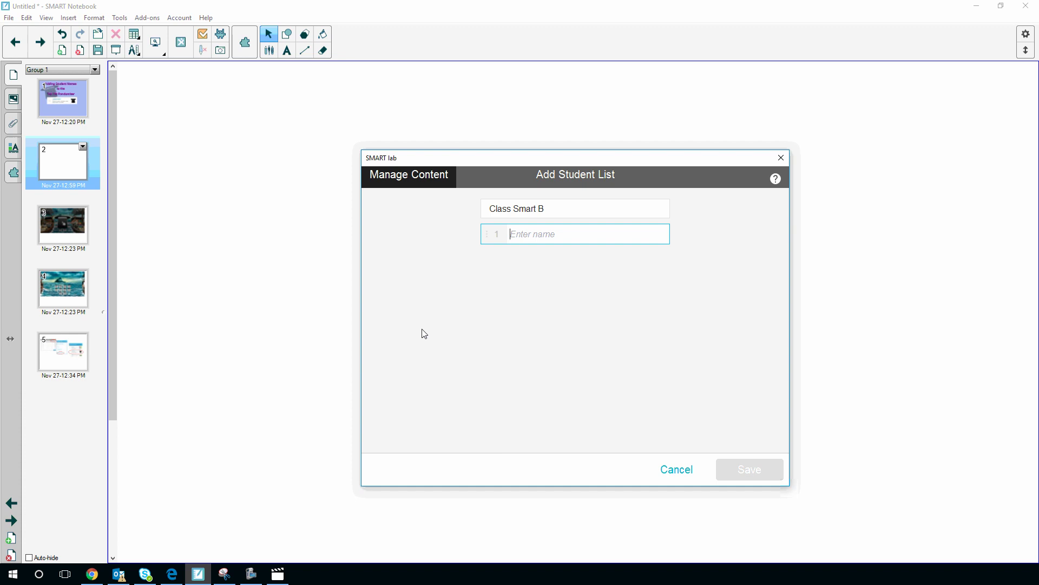
{"action": "type", "text": "John"}
{"action": "key", "text": "Return"}
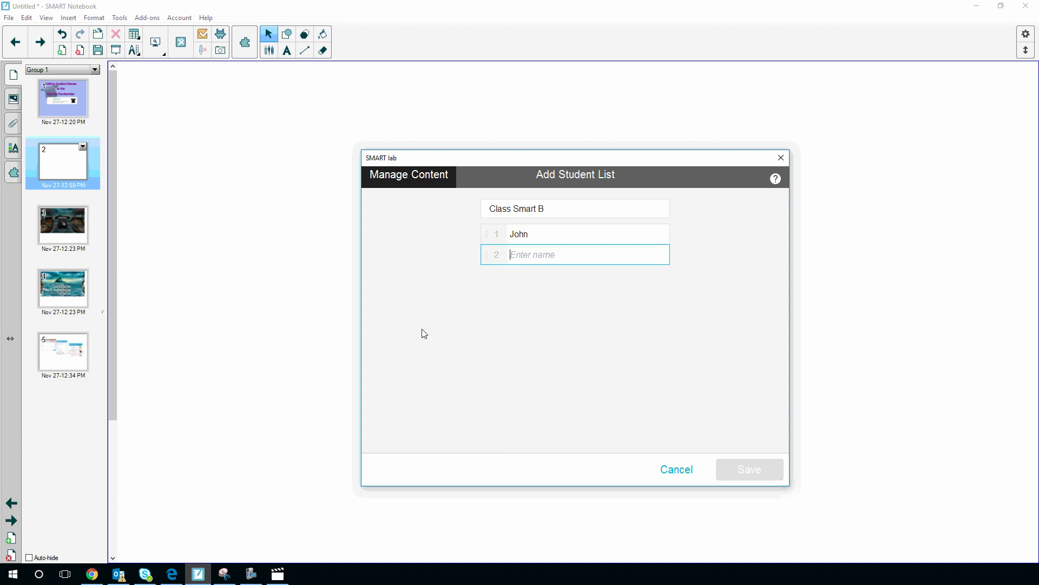
{"action": "type", "text": "Sally"}
{"action": "key", "text": "Return"}
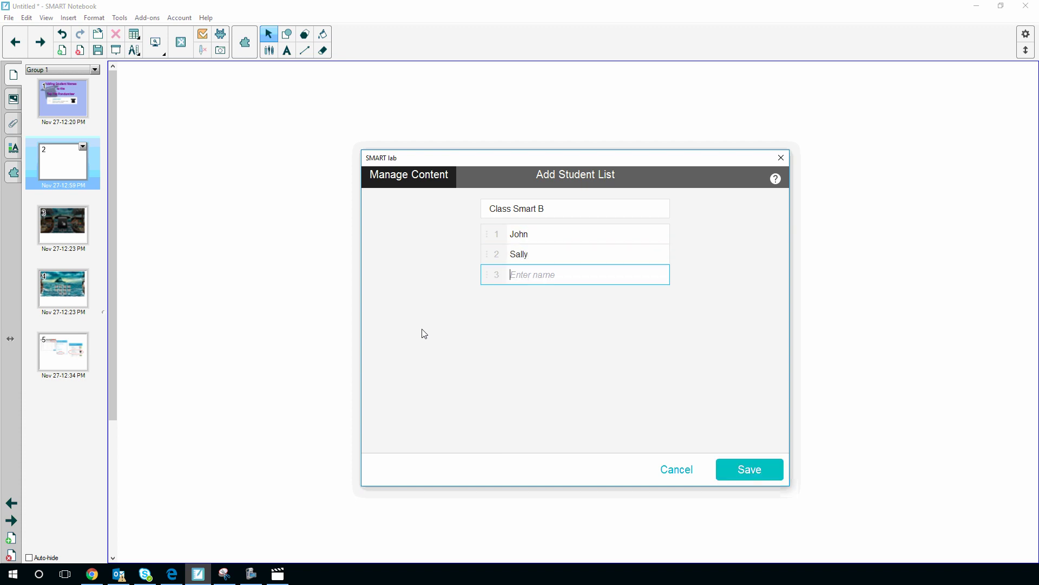
{"action": "type", "text": "Rox"}
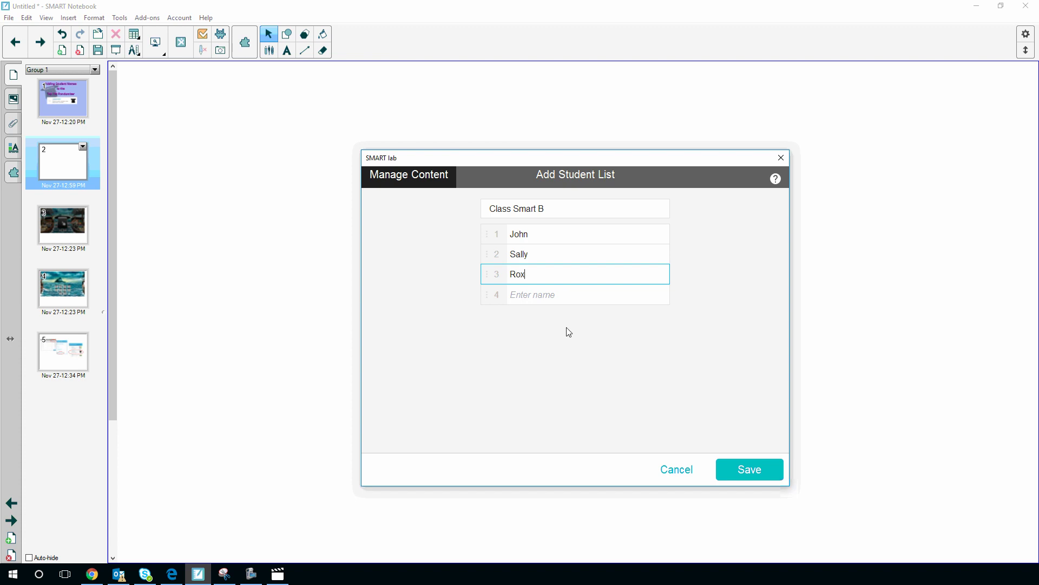
{"action": "left_click", "coordinate": [749, 475]}
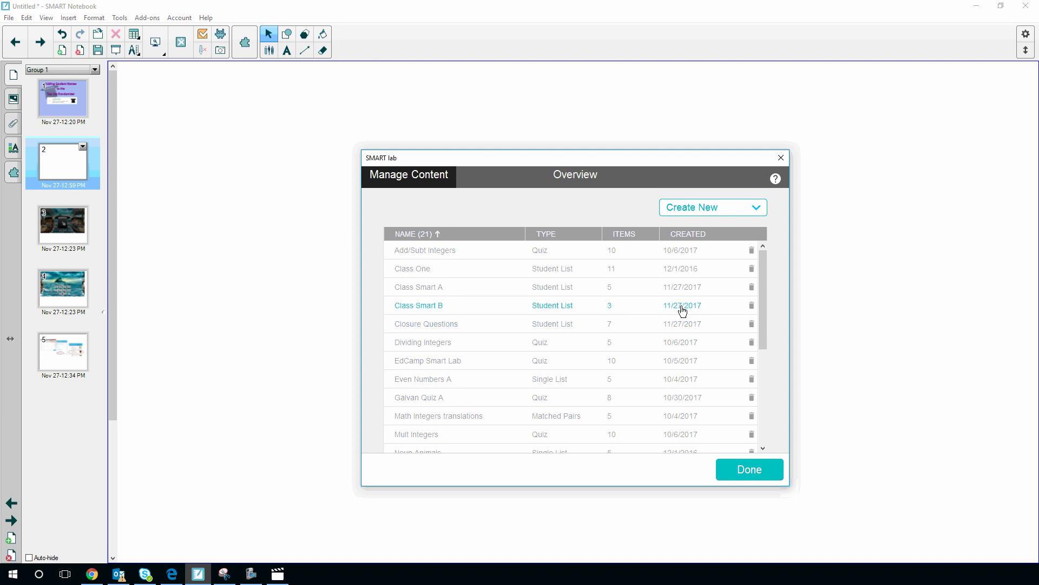
Step: Leave content management and place the finished Shout It Out! activity on page 2
{"action": "left_click", "coordinate": [745, 477]}
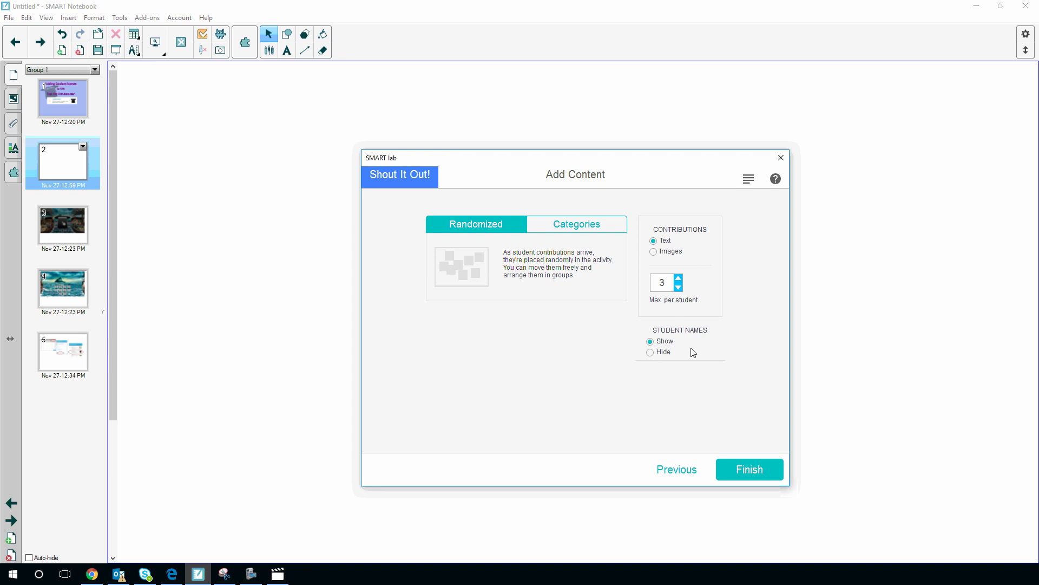
{"action": "left_click", "coordinate": [748, 474]}
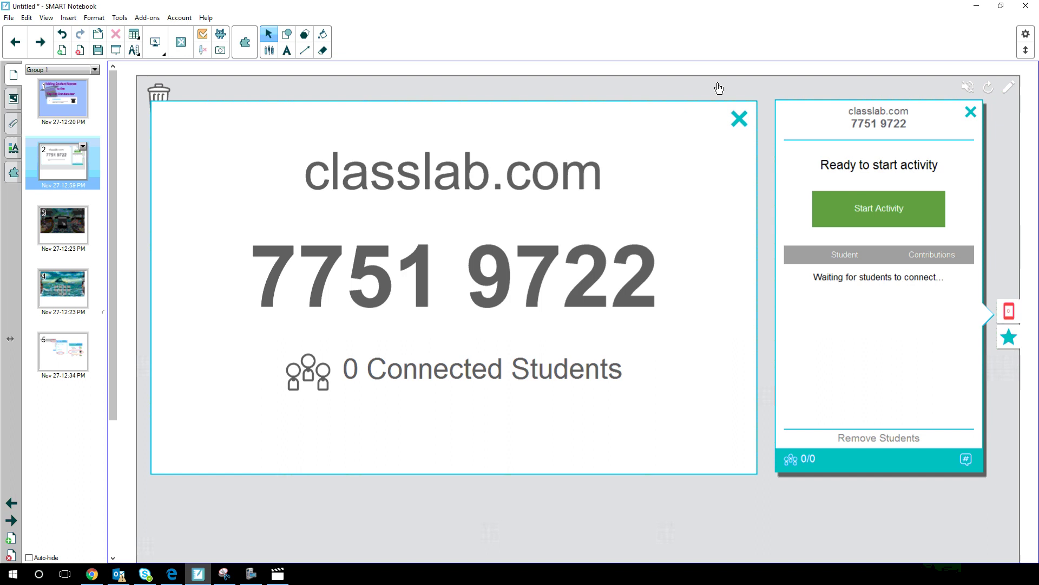
Step: Dismiss the large classlab.com join-code overlay and bring up the game-element choices
{"action": "left_click", "coordinate": [739, 119]}
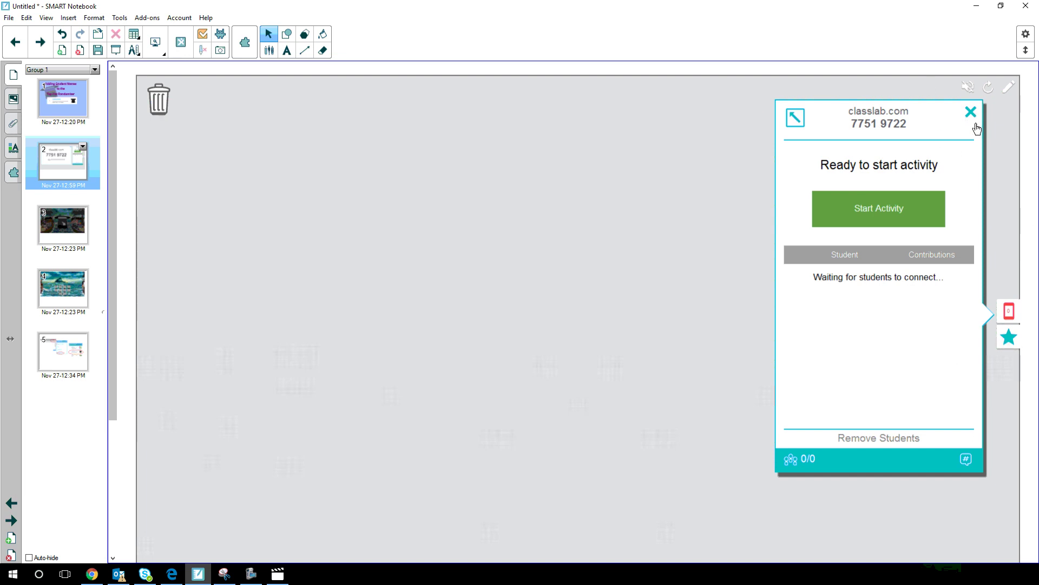
{"action": "left_click", "coordinate": [1008, 339]}
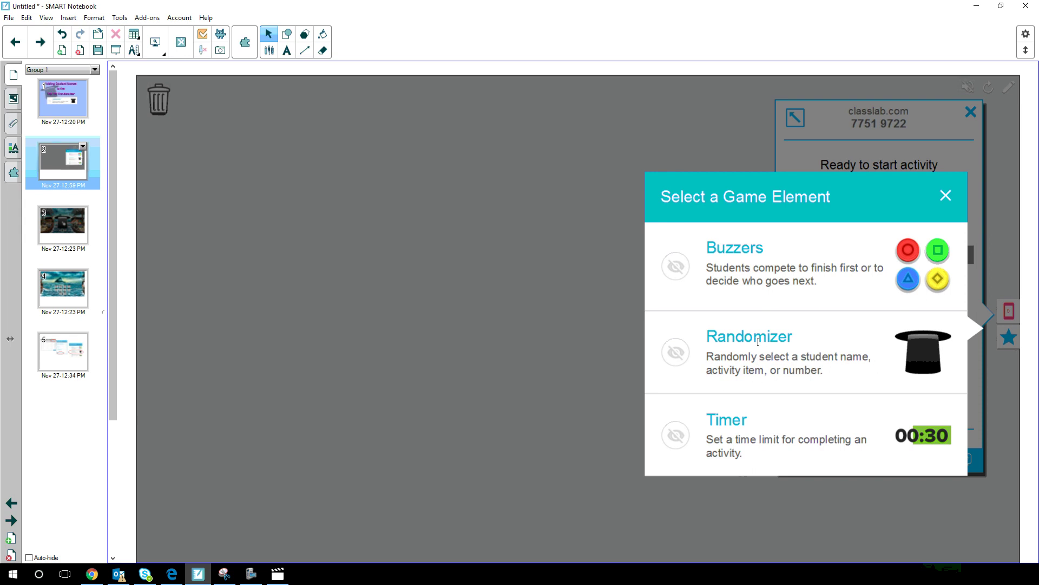
Step: Add the top-hat Randomizer and set it to draw student names from Class Smart B
{"action": "left_click", "coordinate": [774, 355]}
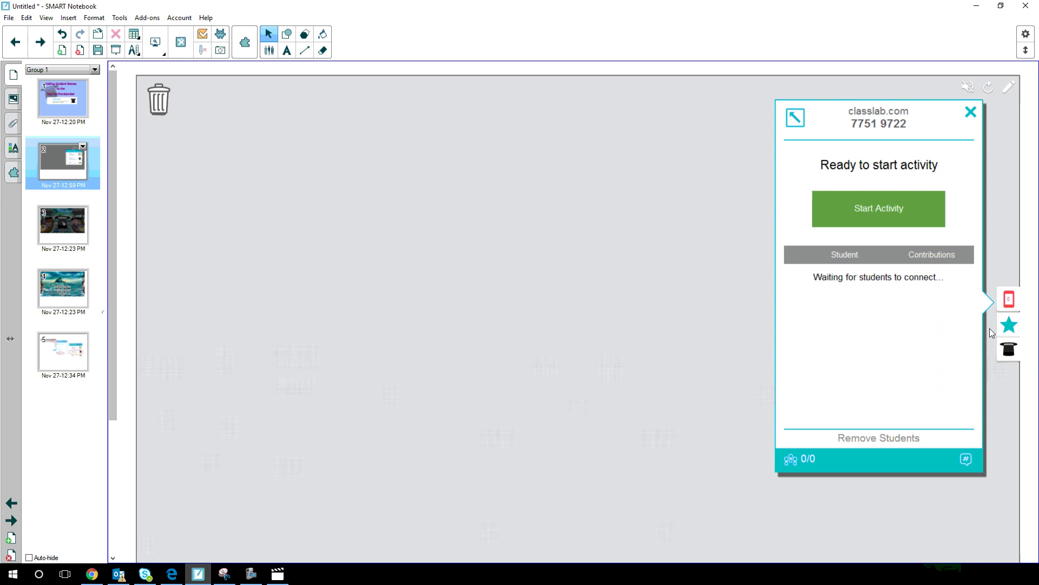
{"action": "left_click", "coordinate": [1009, 352]}
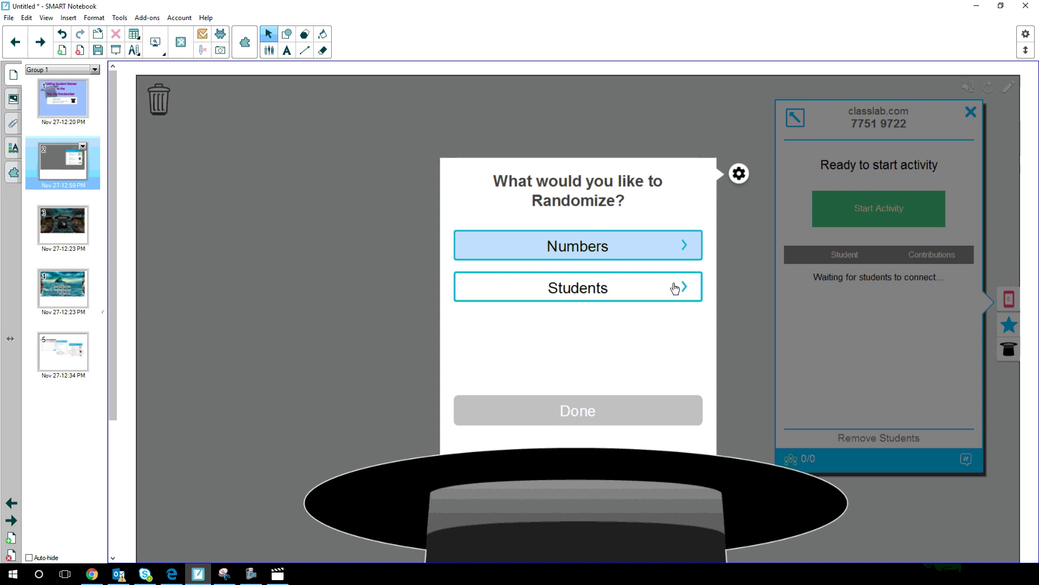
{"action": "left_click", "coordinate": [675, 289]}
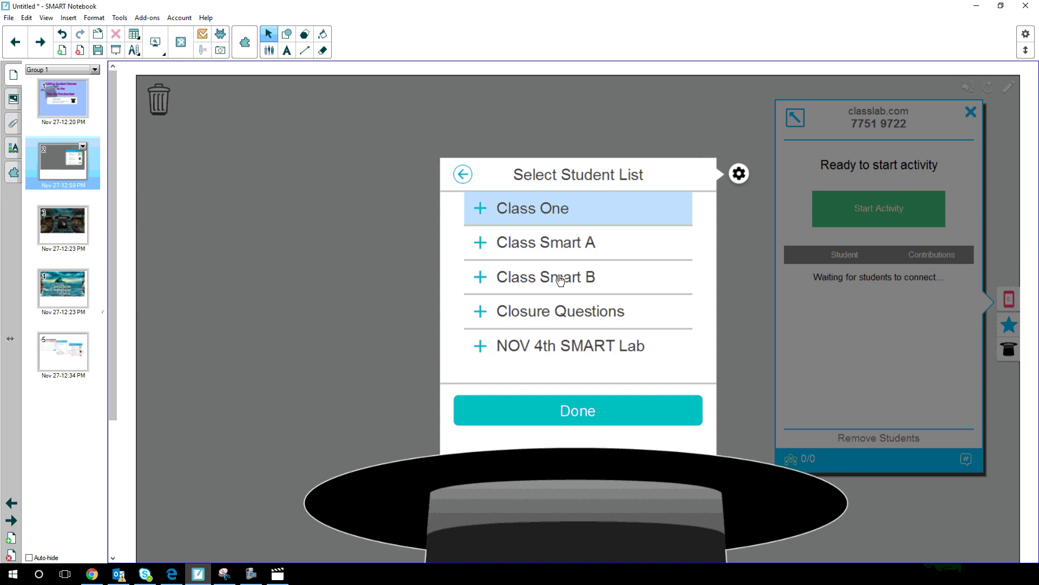
{"action": "left_click", "coordinate": [560, 280]}
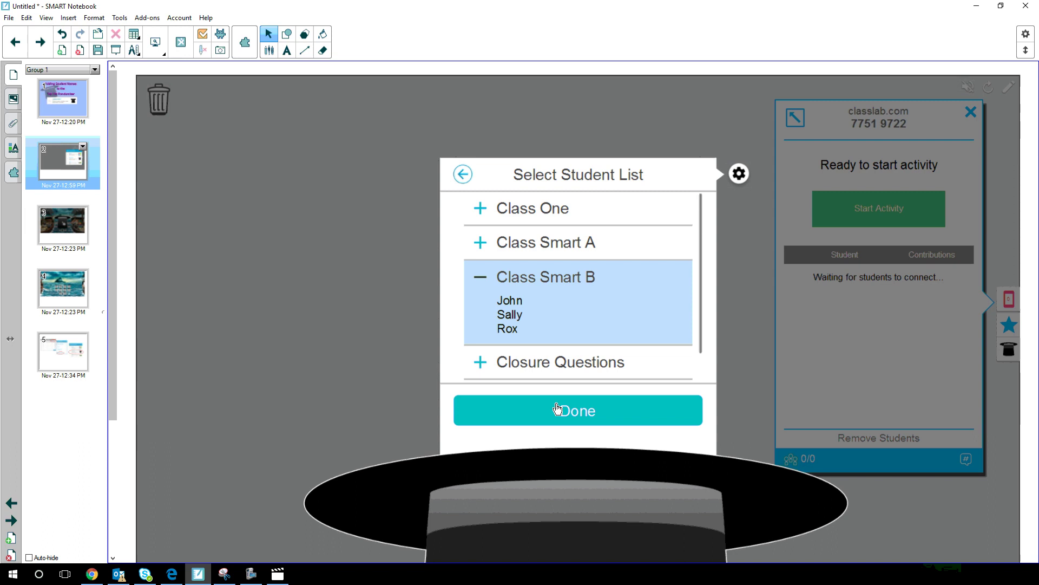
{"action": "left_click", "coordinate": [558, 411]}
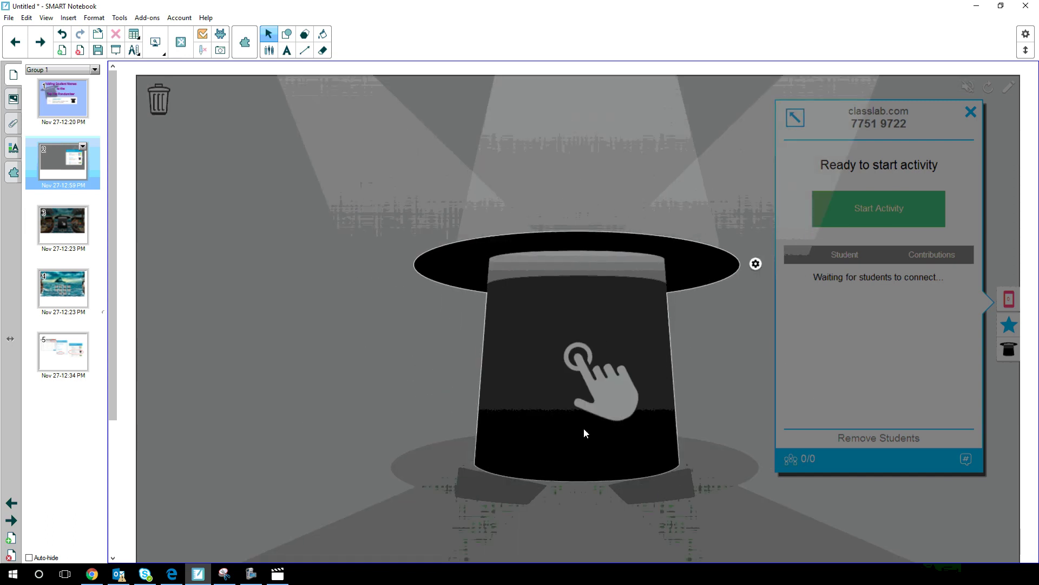
Step: Draw names from the hat until every Class Smart B student is picked, then dismiss it
{"action": "left_click", "coordinate": [580, 355]}
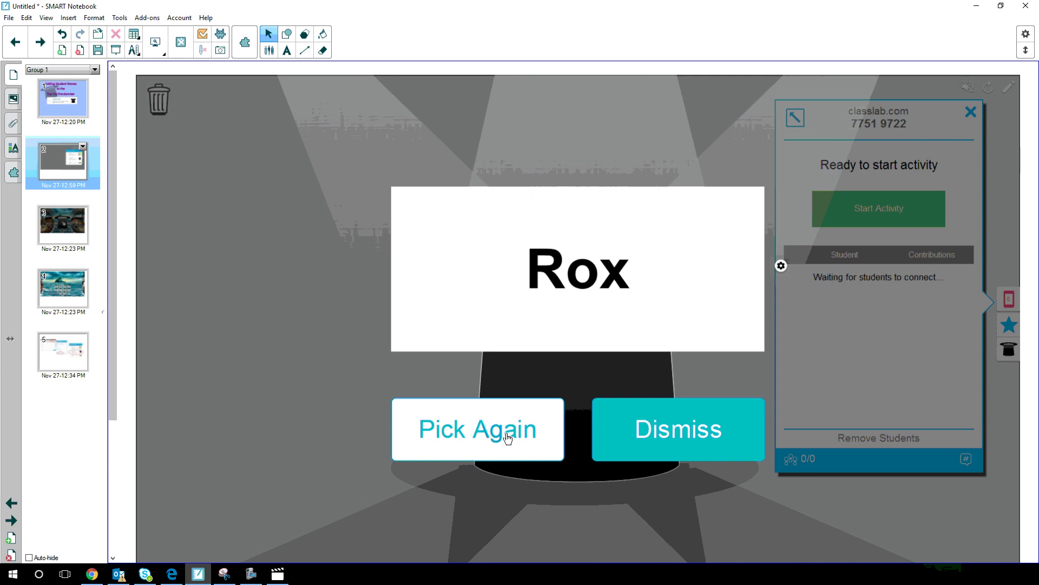
{"action": "left_click", "coordinate": [508, 438]}
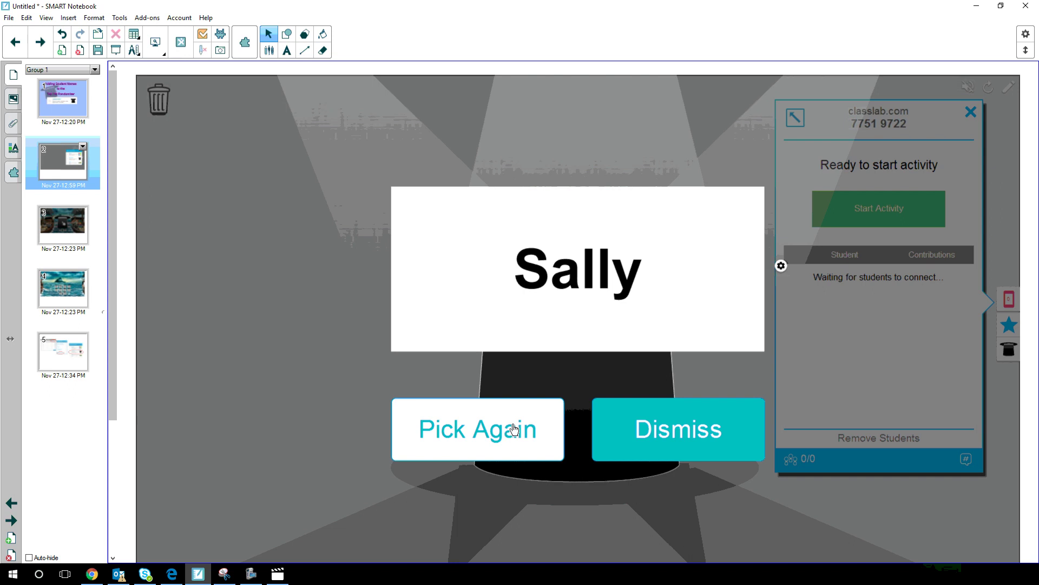
{"action": "left_click", "coordinate": [515, 429]}
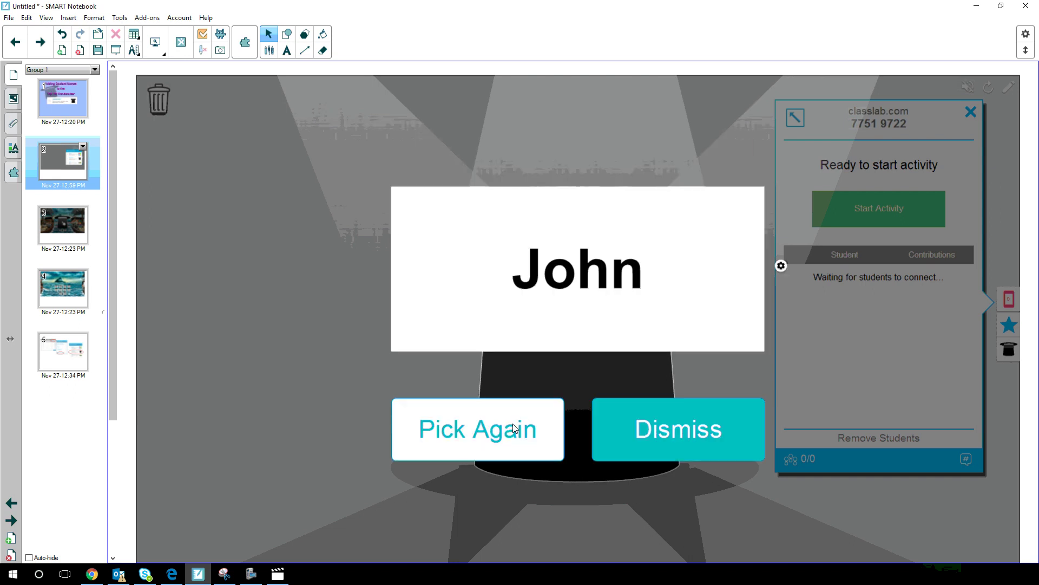
{"action": "left_click", "coordinate": [514, 429]}
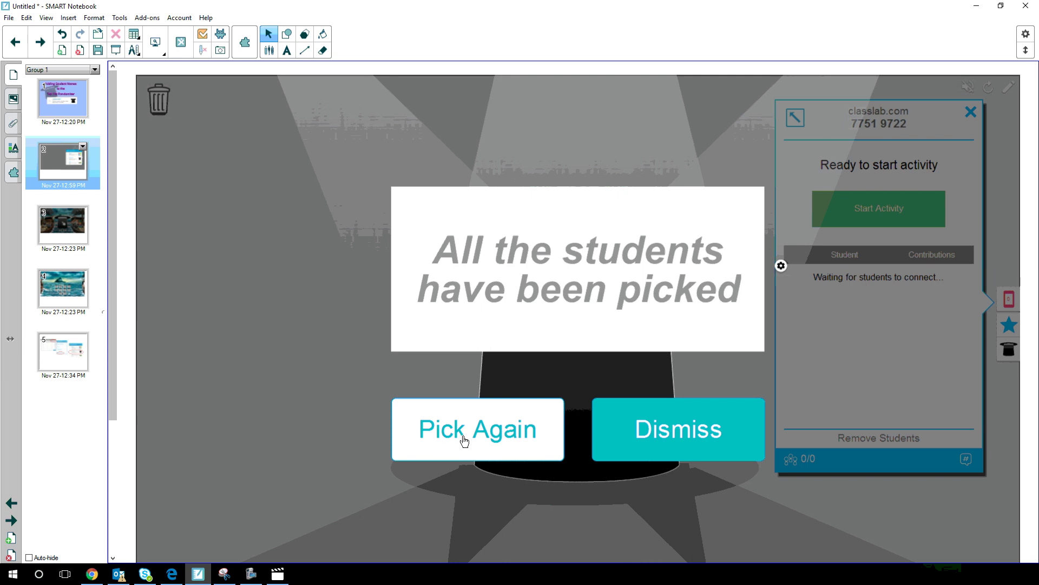
{"action": "left_click", "coordinate": [474, 429]}
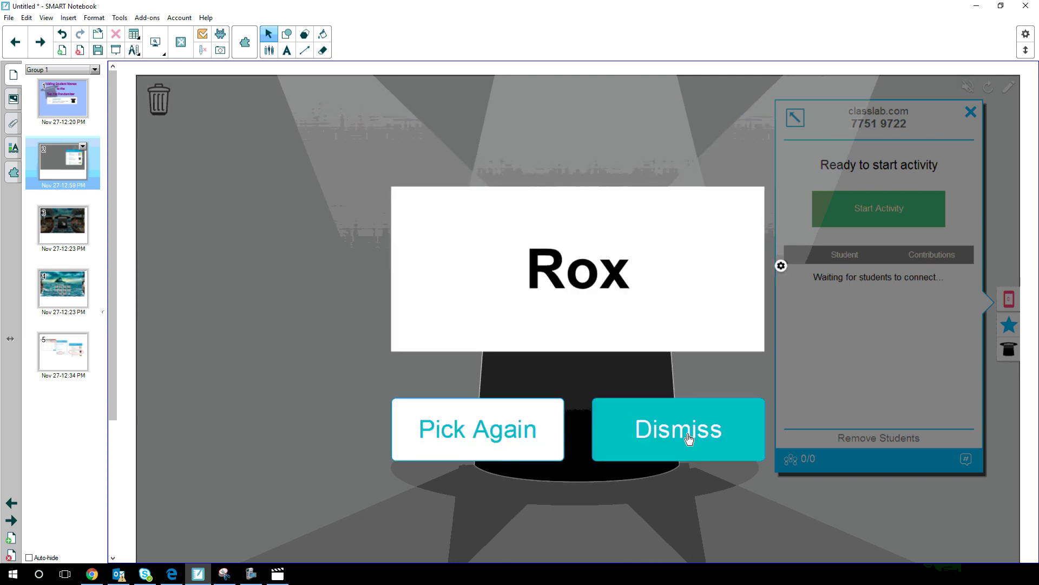
{"action": "left_click", "coordinate": [687, 433]}
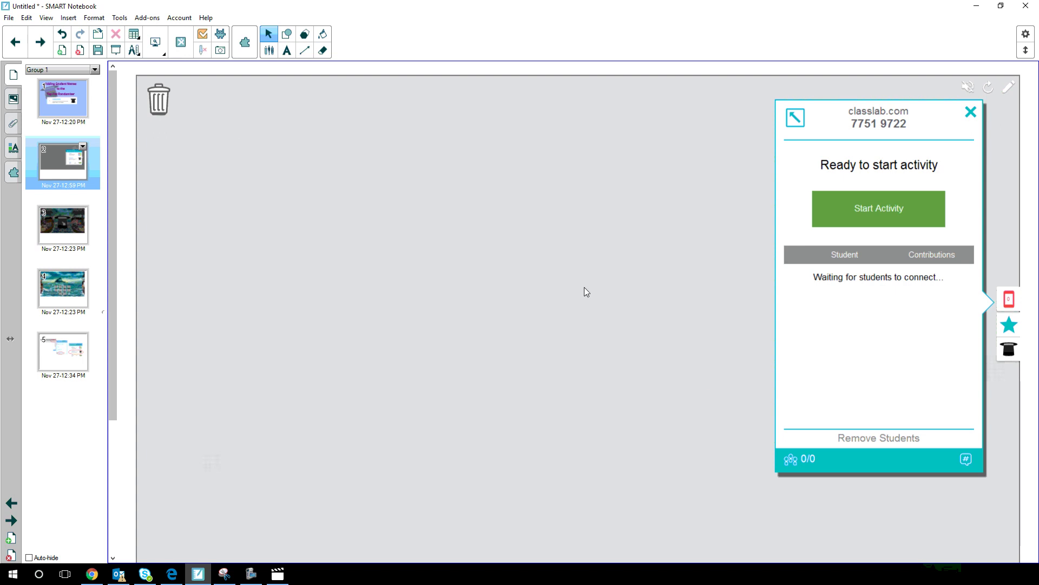
Step: Reopen the top-hat randomizer and switch its list from Class Smart B to Closure Questions
{"action": "left_click", "coordinate": [1009, 349]}
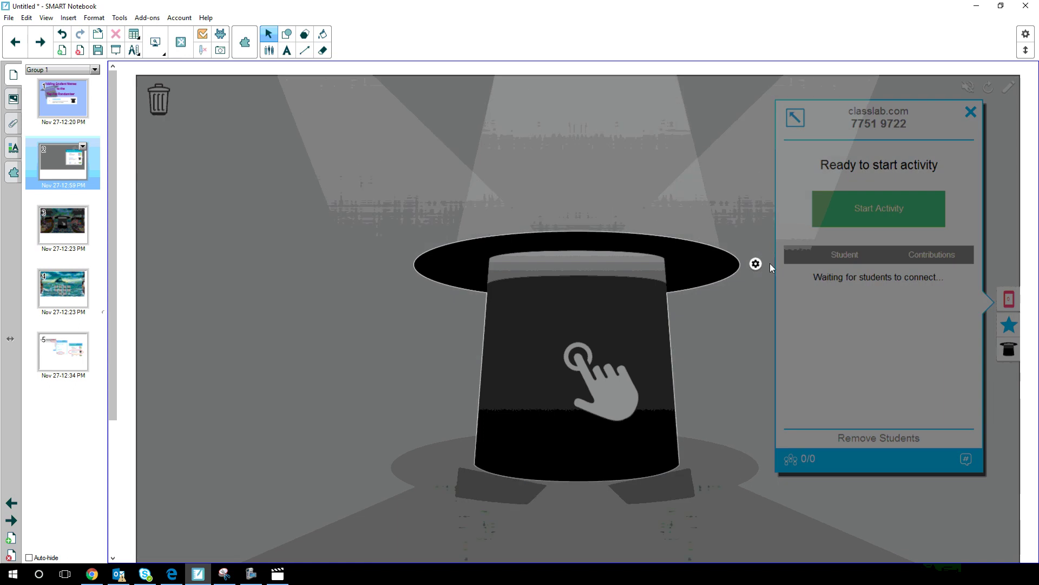
{"action": "left_click", "coordinate": [756, 264]}
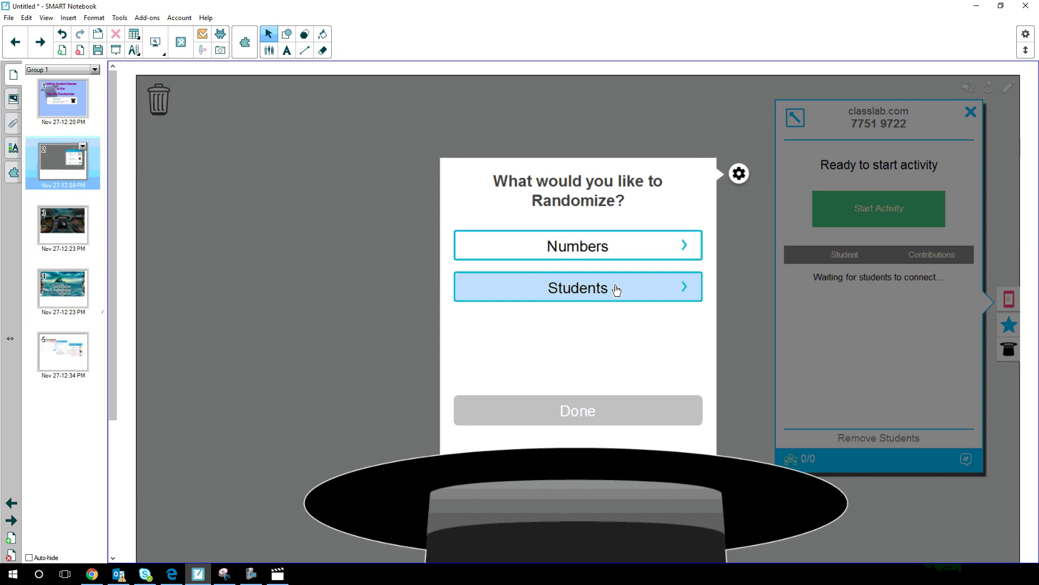
{"action": "left_click", "coordinate": [616, 290]}
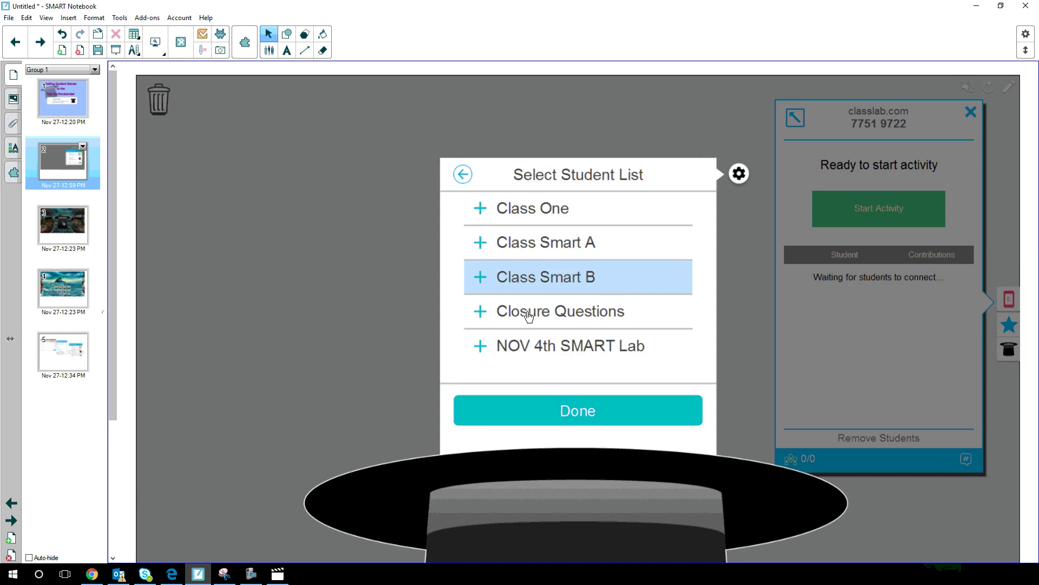
{"action": "left_click", "coordinate": [600, 314]}
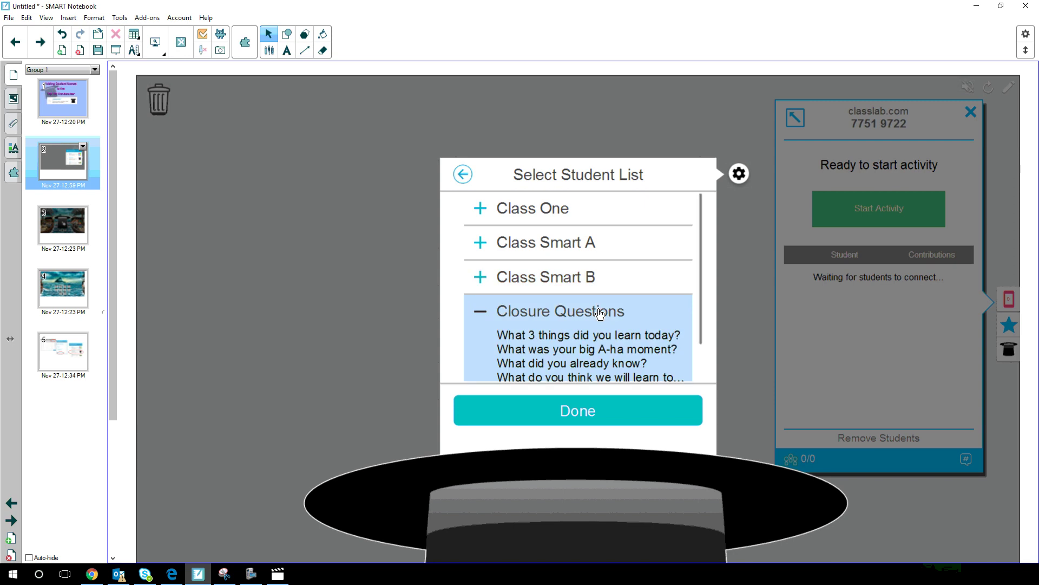
{"action": "scroll", "coordinate": [601, 332], "scroll_direction": "down", "scroll_amount": 1}
{"action": "scroll", "coordinate": [602, 332], "scroll_direction": "down", "scroll_amount": 2}
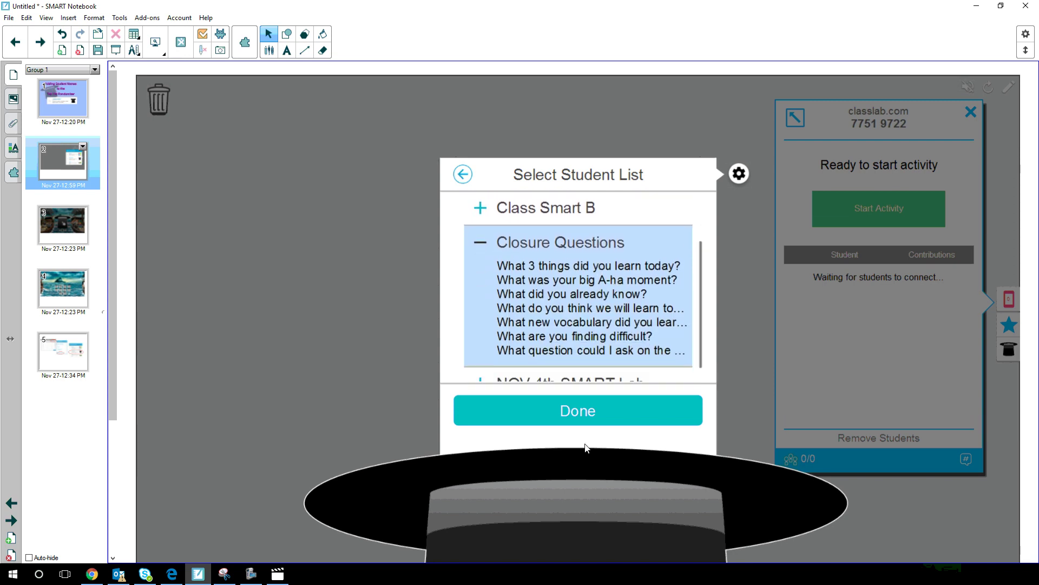
{"action": "left_click", "coordinate": [576, 413]}
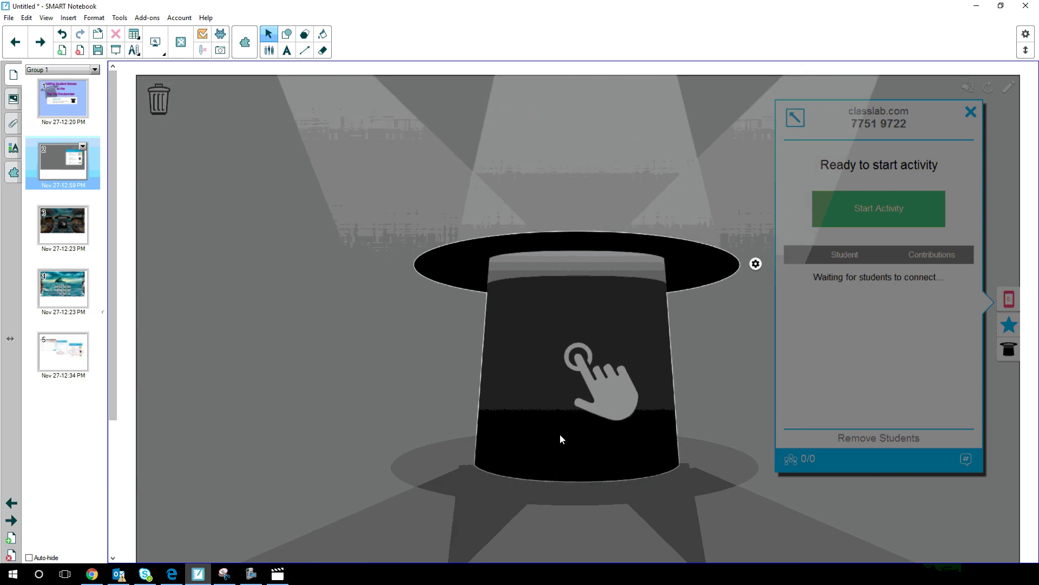
Step: Draw four closure questions from the hat, ending on 'What are you finding difficult?'
{"action": "left_click", "coordinate": [560, 434]}
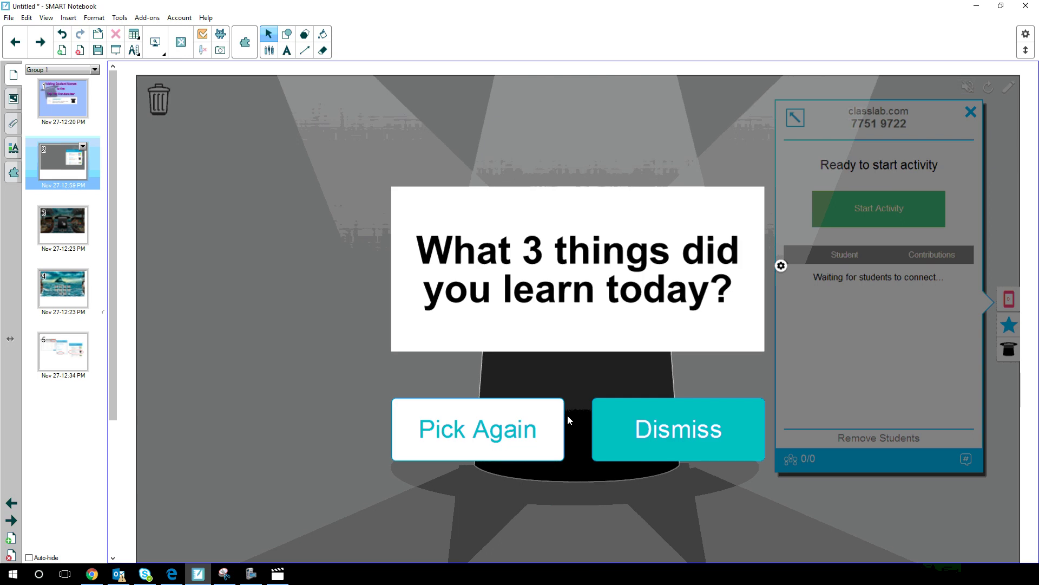
{"action": "left_click", "coordinate": [504, 432]}
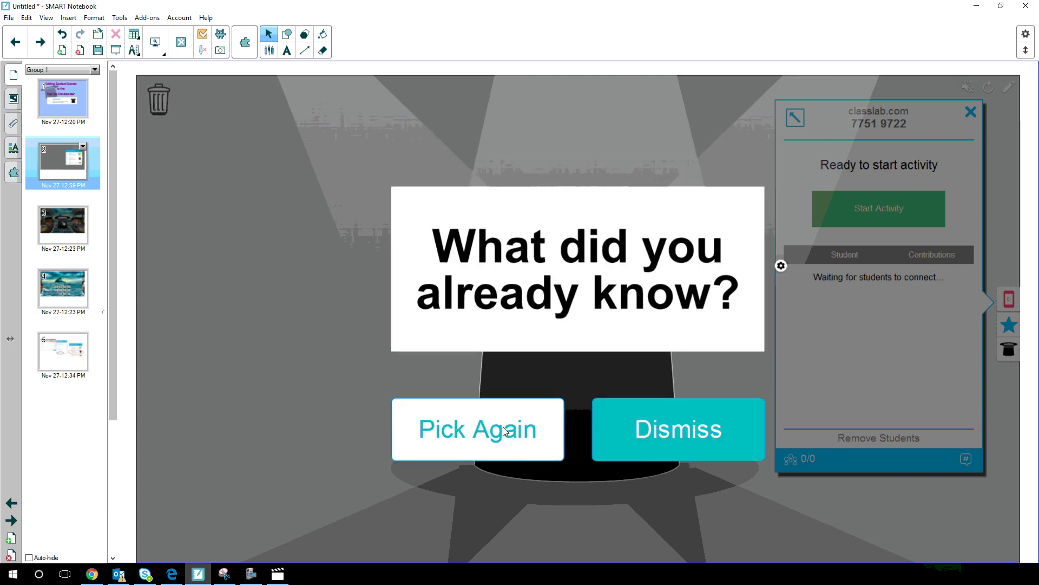
{"action": "left_click", "coordinate": [502, 426]}
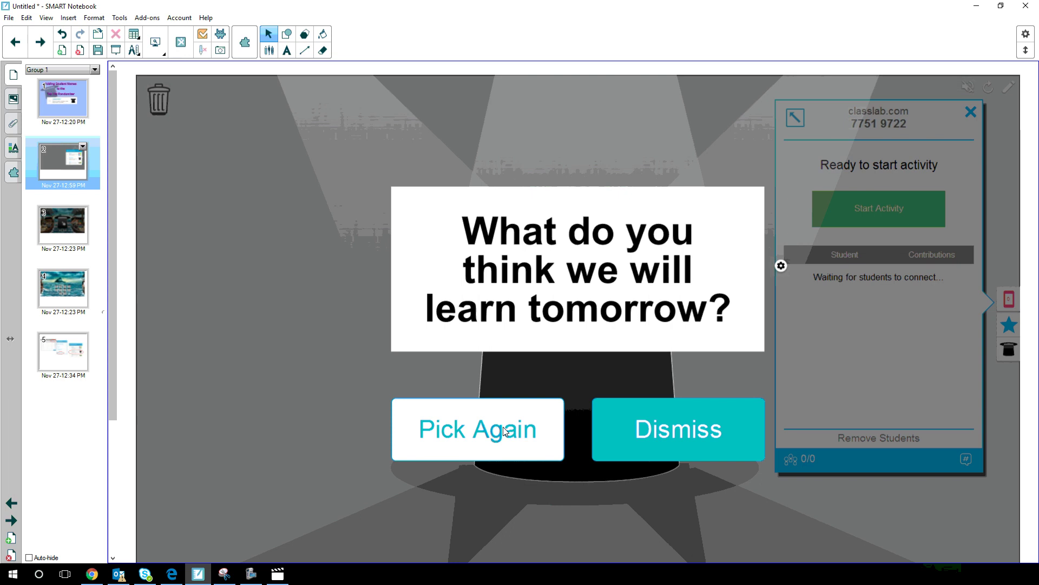
{"action": "left_click", "coordinate": [503, 427]}
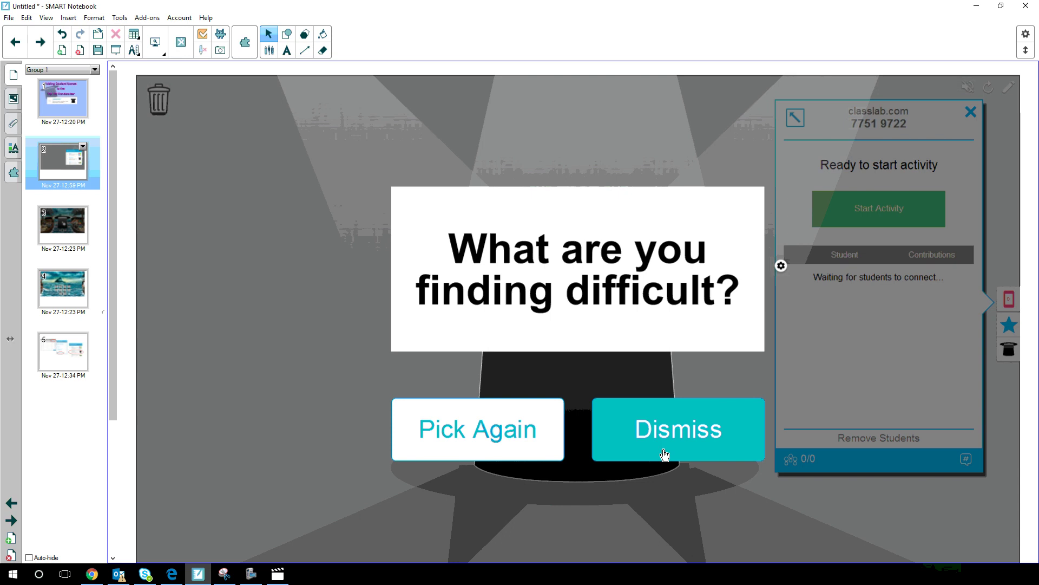
{"action": "left_click", "coordinate": [665, 448]}
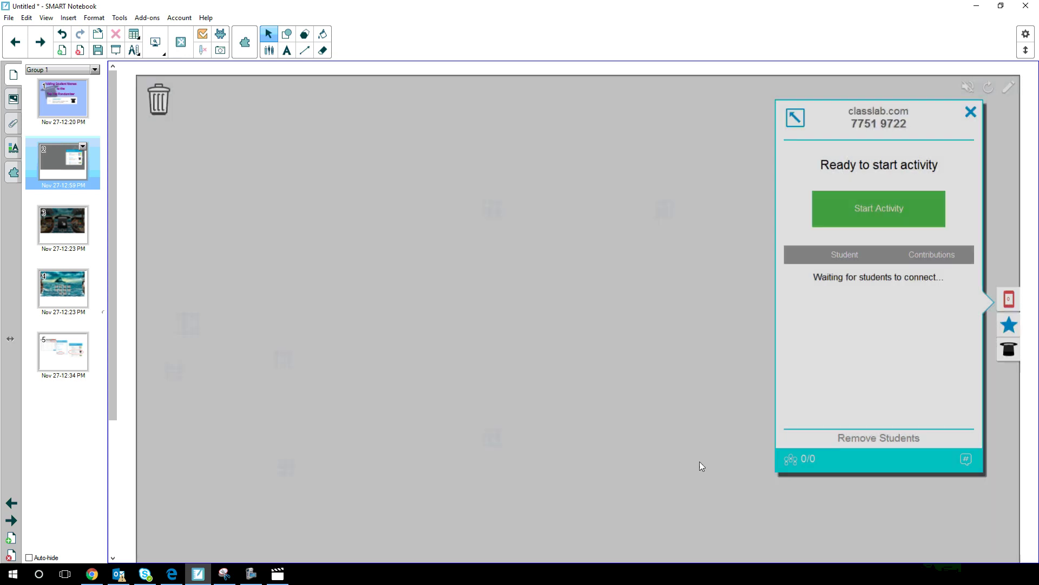